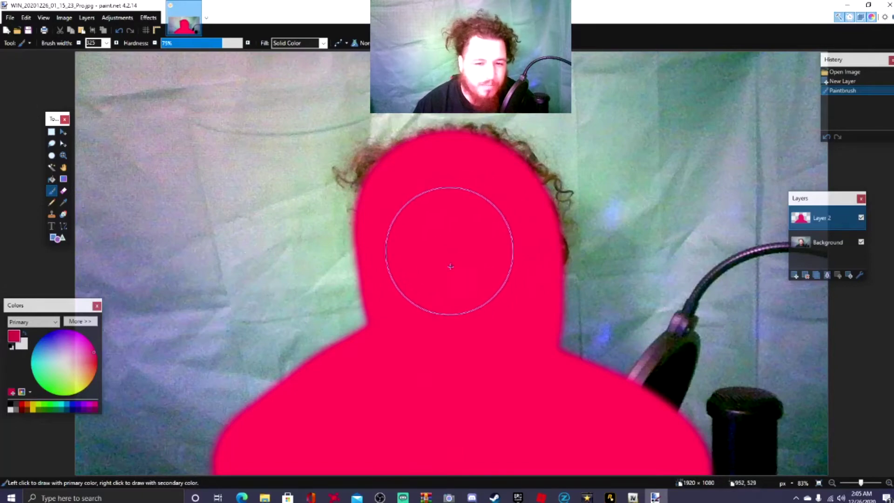
Delete the Background photo layer, keeping only the painted silhouette on Layer 2.
click(831, 243)
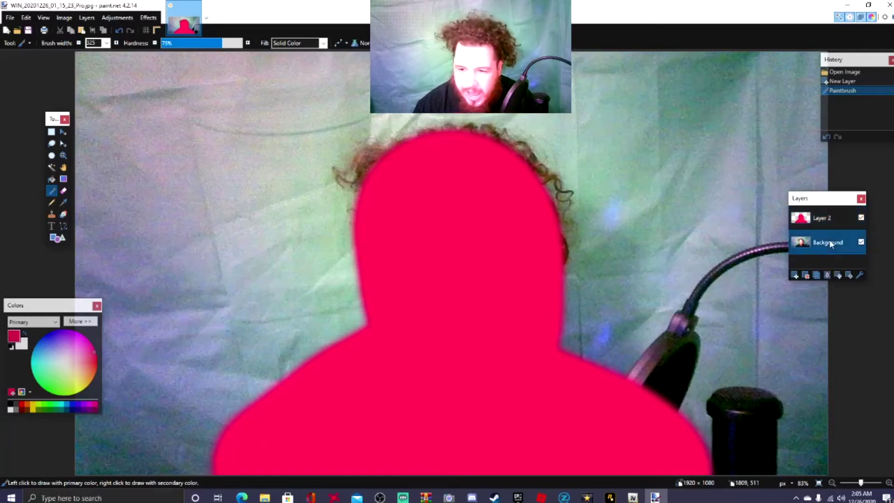
click(806, 276)
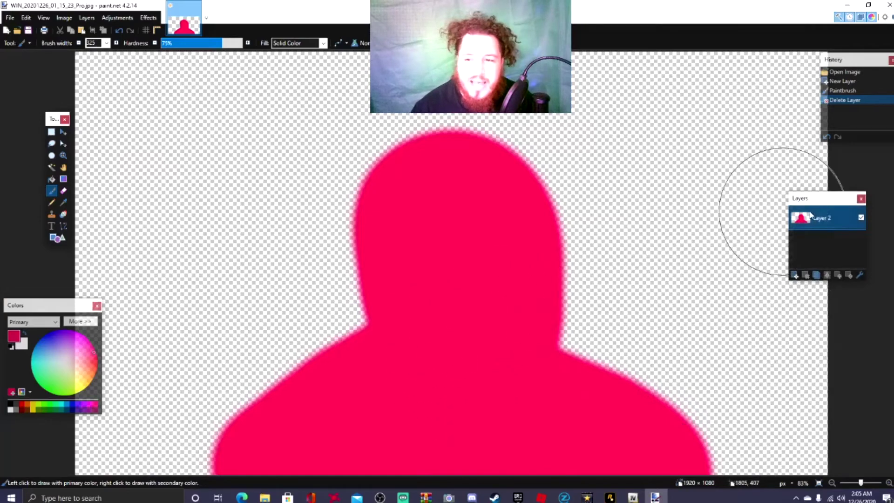
Save the silhouette as a PNG file named blob in the Camera Roll folder, using the default save configuration.
click(14, 21)
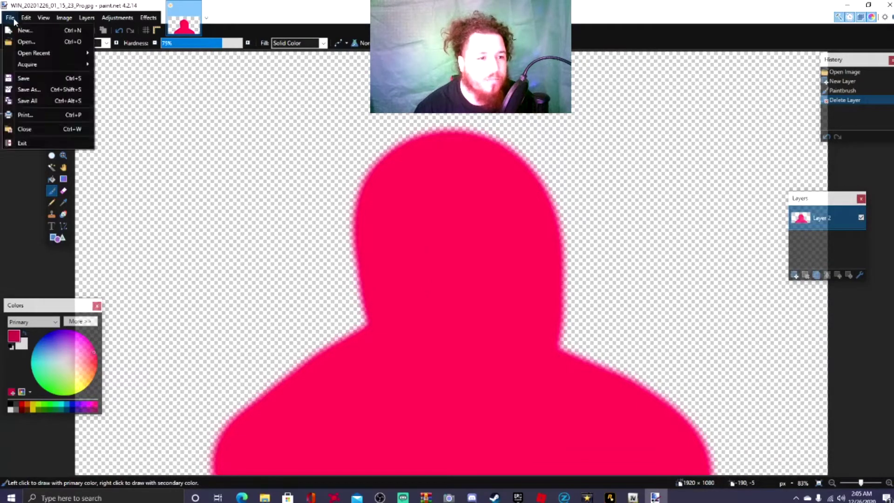
click(42, 90)
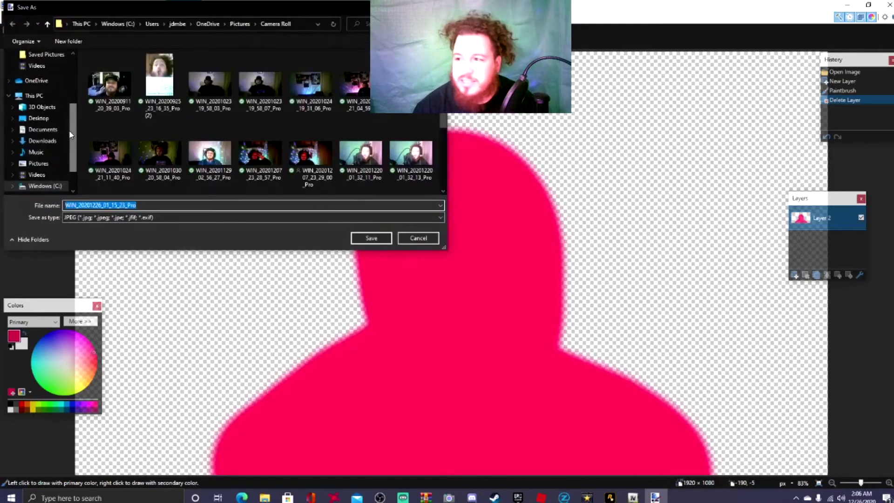
mouse_move(133, 11)
mouse_down()
mouse_move(134, 104)
mouse_move(133, 93)
mouse_move(159, 96)
mouse_up()
scroll(263, 247, down, 3)
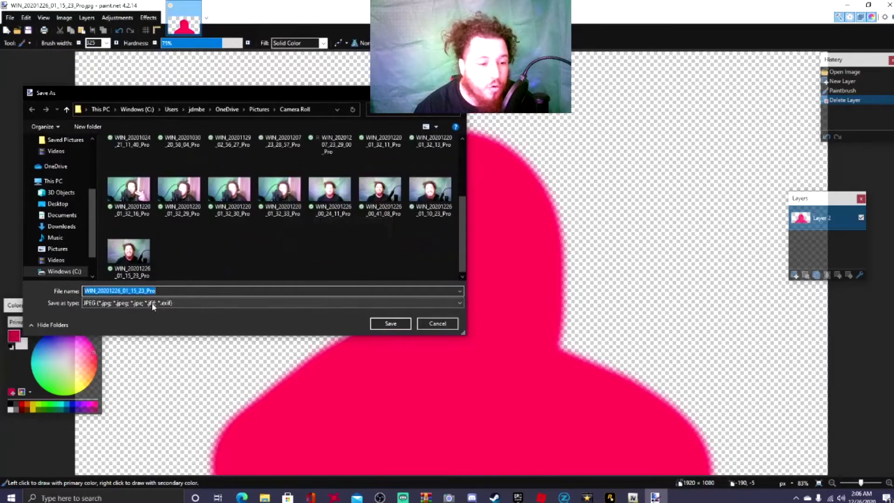
click(100, 303)
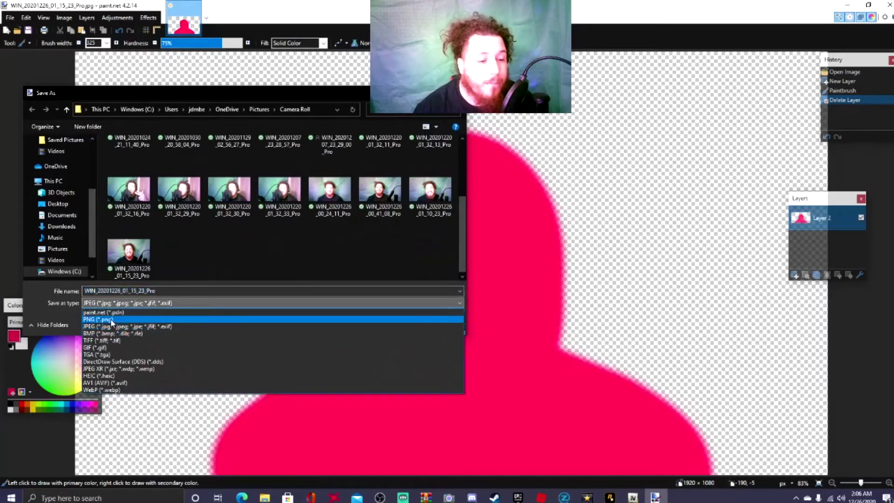
click(112, 320)
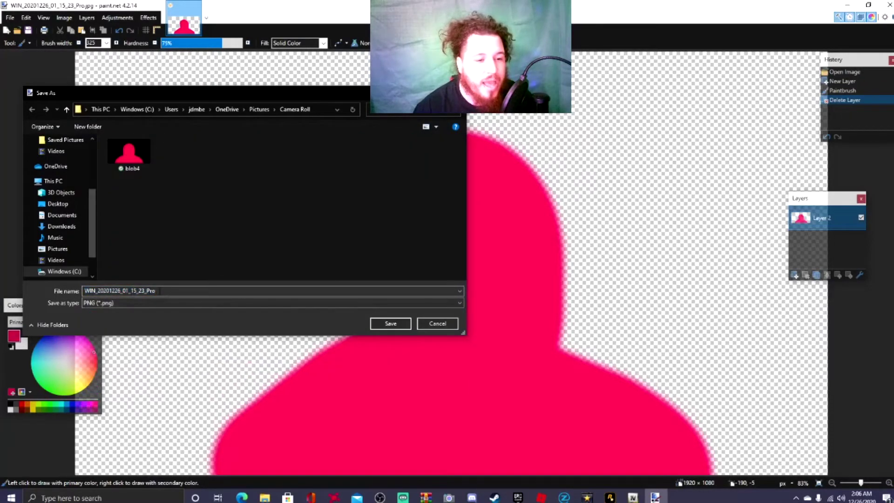
double_click(120, 290)
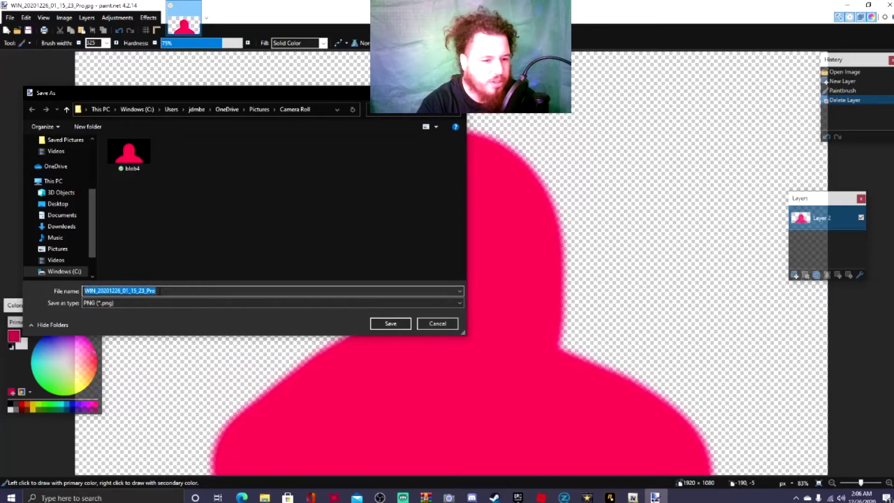
text(blob)
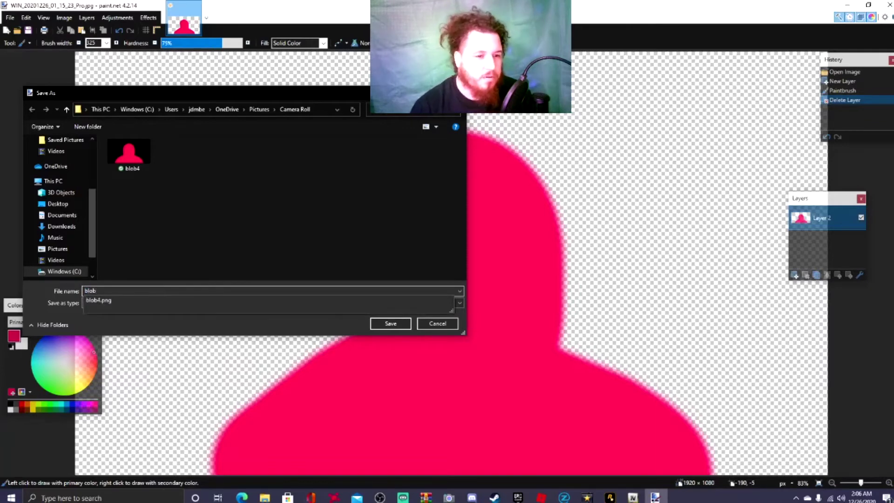
click(385, 326)
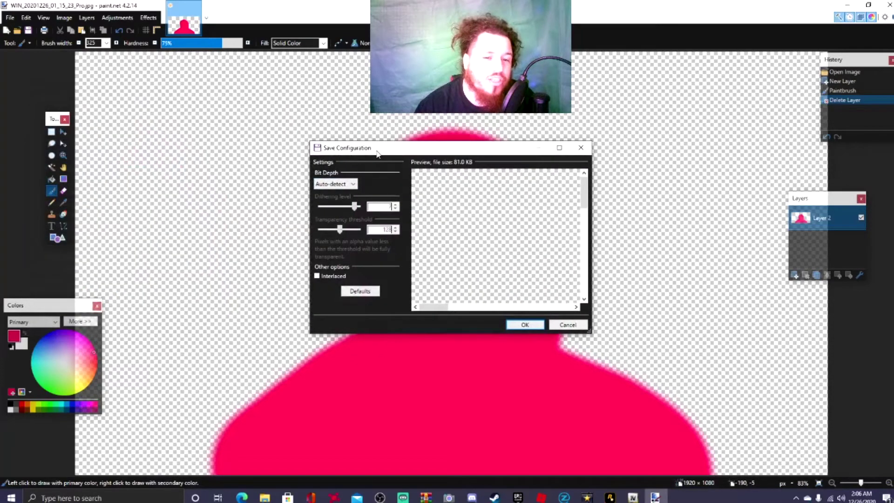
click(522, 327)
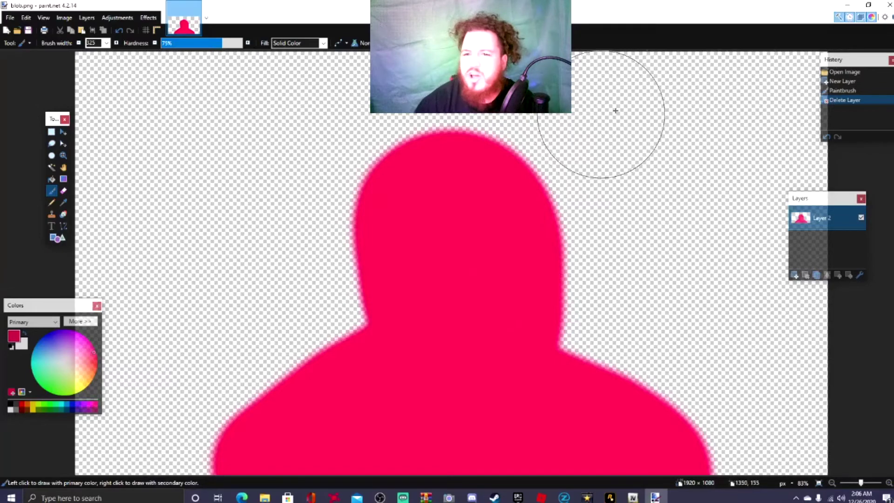
Close paint.net and switch to the Streamlabs OBS window.
click(889, 4)
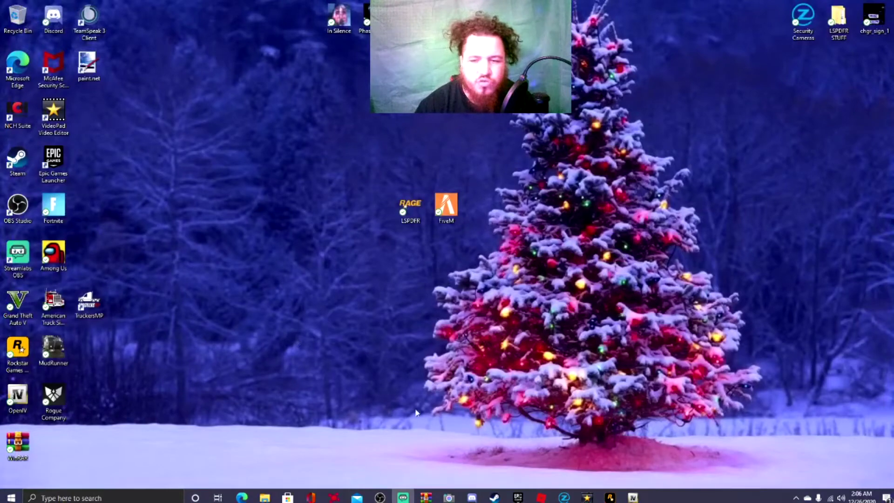
drag(893, 52, 272, 54)
click(764, 48)
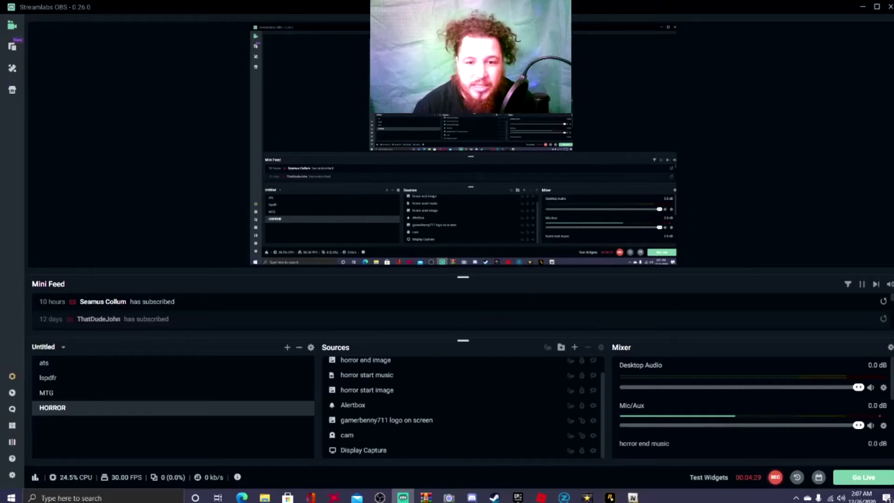
Move the cam source to the upper-right corner of the canvas.
click(347, 435)
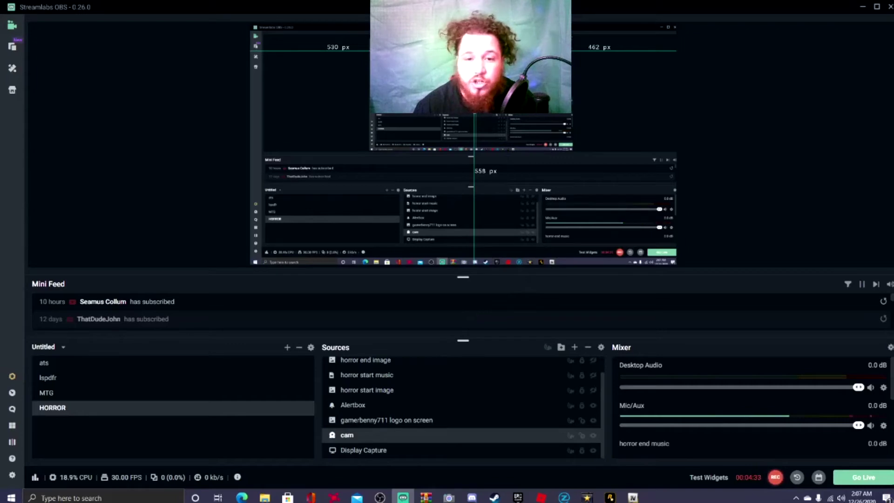
drag(471, 56, 622, 57)
drag(525, 64, 615, 64)
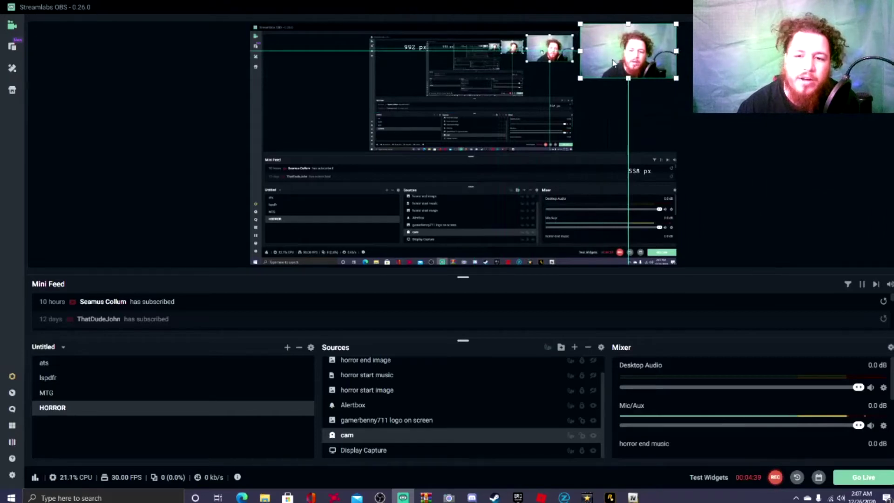
Add an Image Mask/Blend filter to the cam source, keeping the default filter name.
right_click(613, 64)
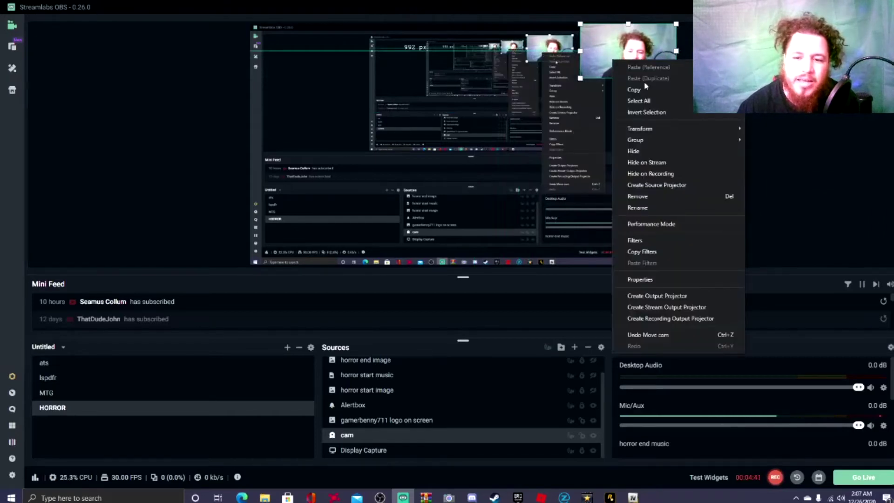
click(652, 244)
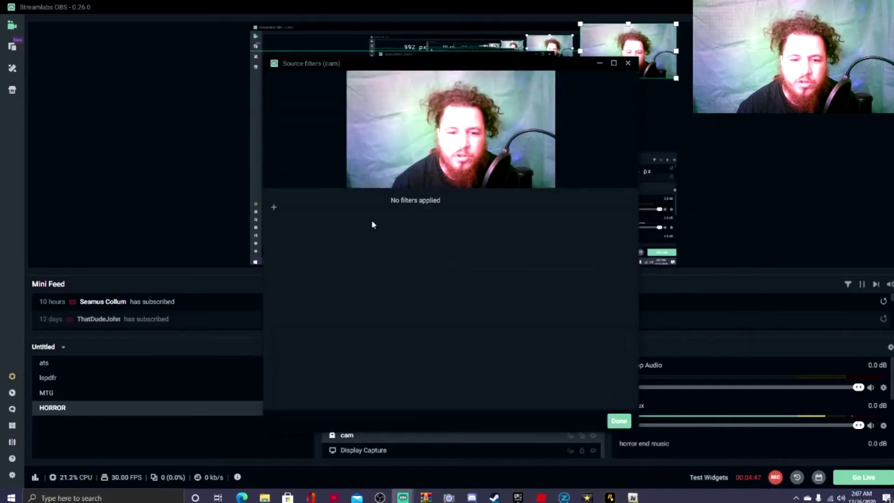
click(275, 208)
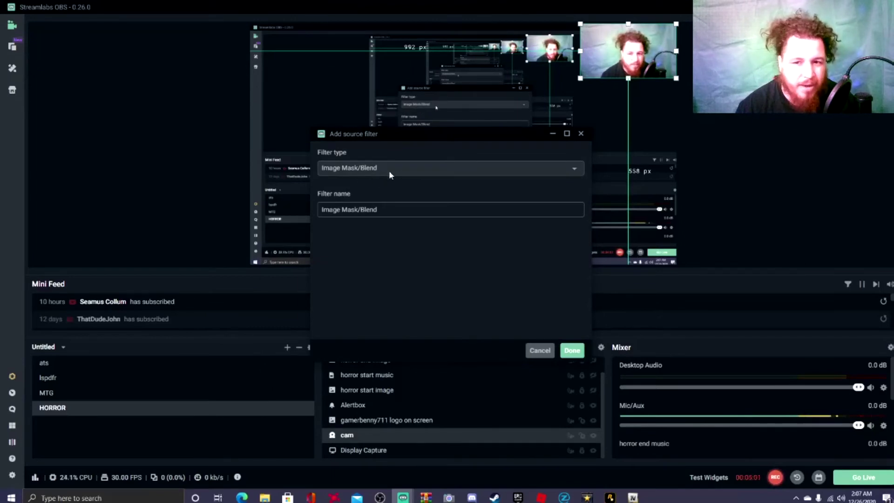
click(567, 351)
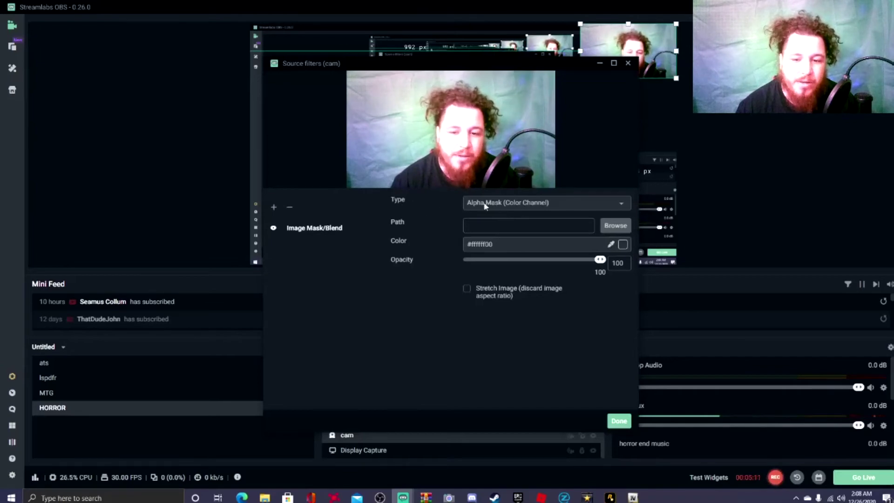
Set the mask filter's type to Alpha Mask (Alpha Channel), load the blob image as its mask, and close the filters.
click(514, 207)
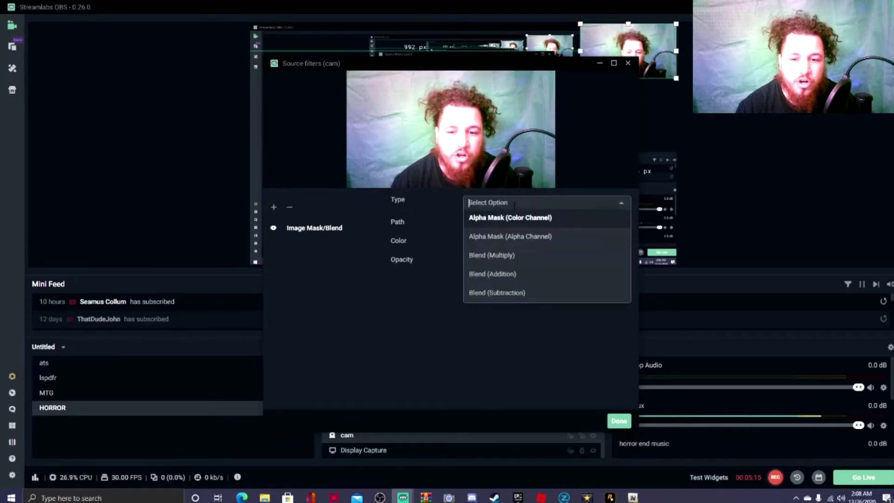
click(533, 239)
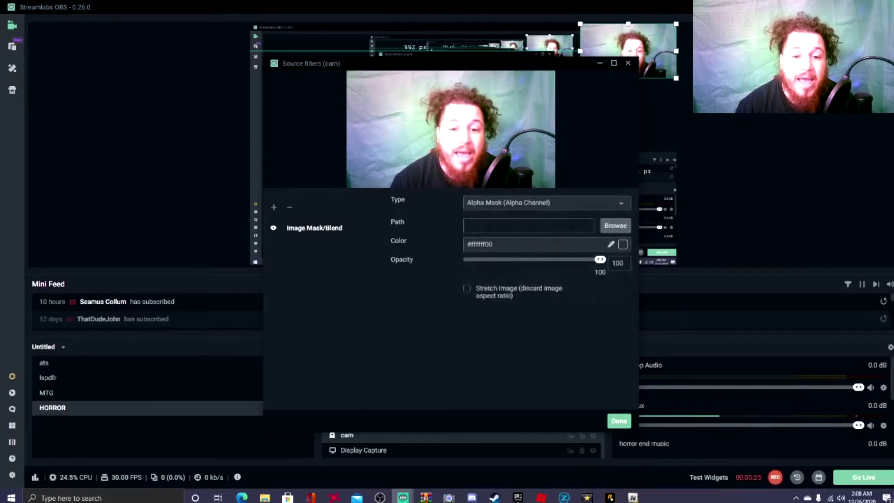
click(612, 229)
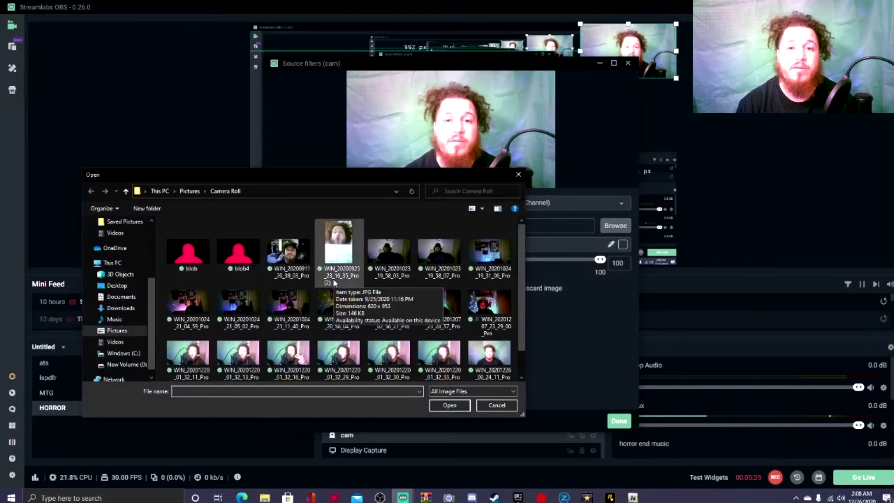
click(190, 252)
double_click(190, 253)
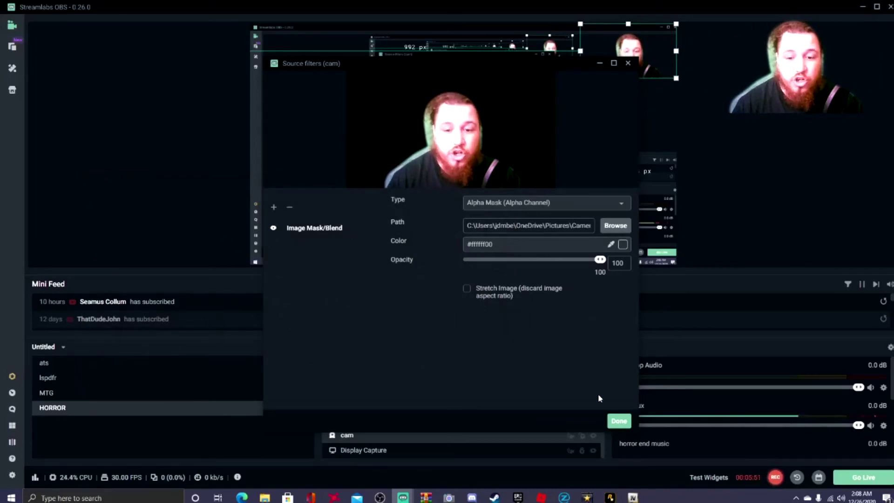
click(619, 421)
Enlarge the masked cam source and place it along the bottom edge of the canvas, near the lower-right corner.
drag(607, 73, 441, 159)
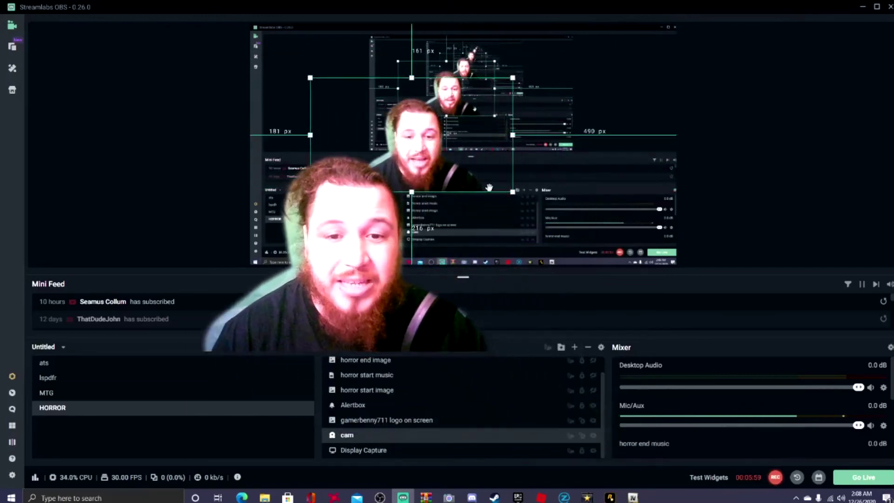
drag(514, 192, 632, 242)
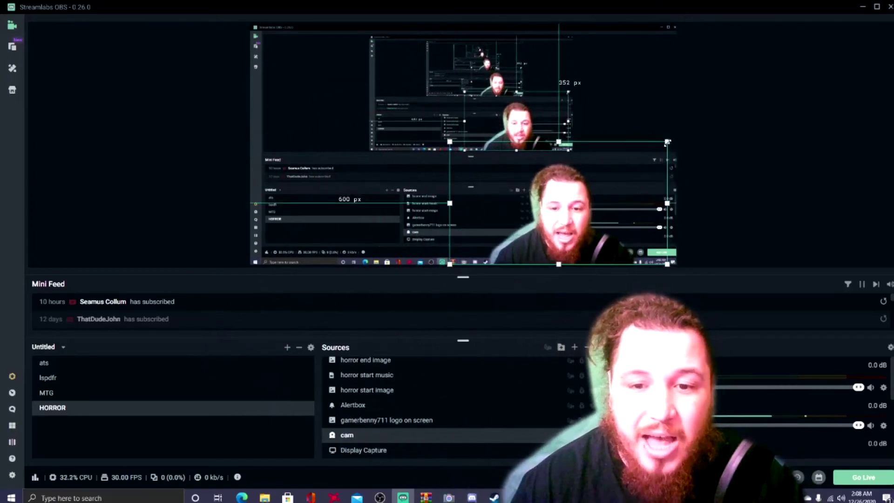
drag(676, 137, 661, 142)
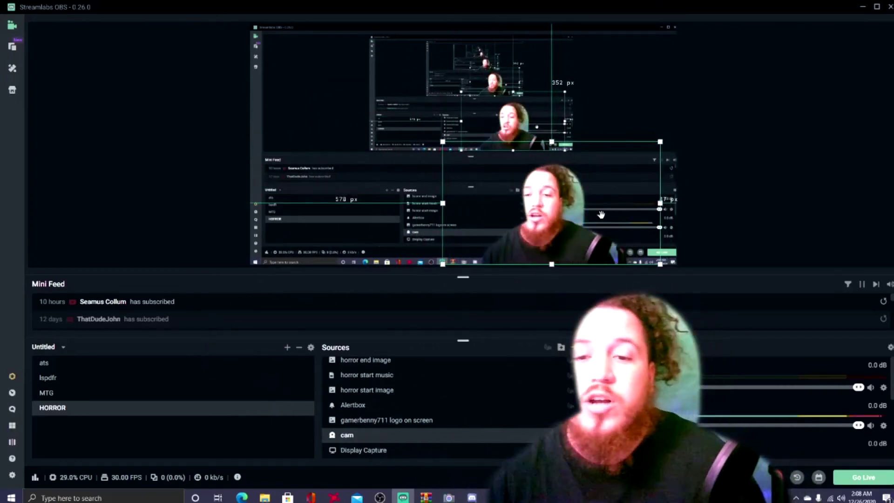